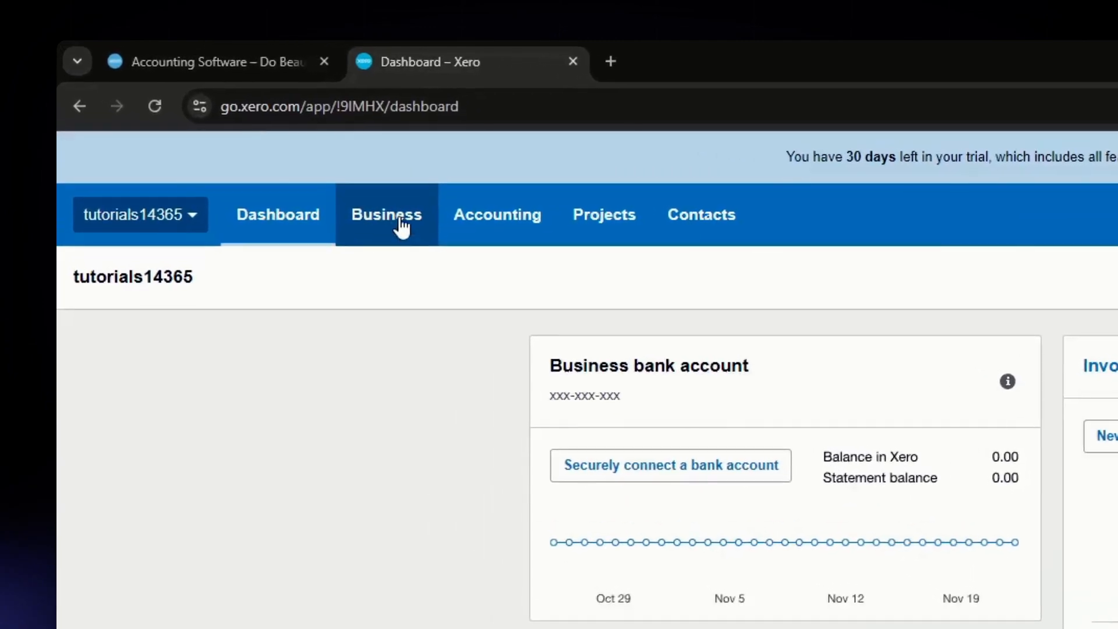
Step: Open the business invoices list and start a new sales invoice
click(265, 148)
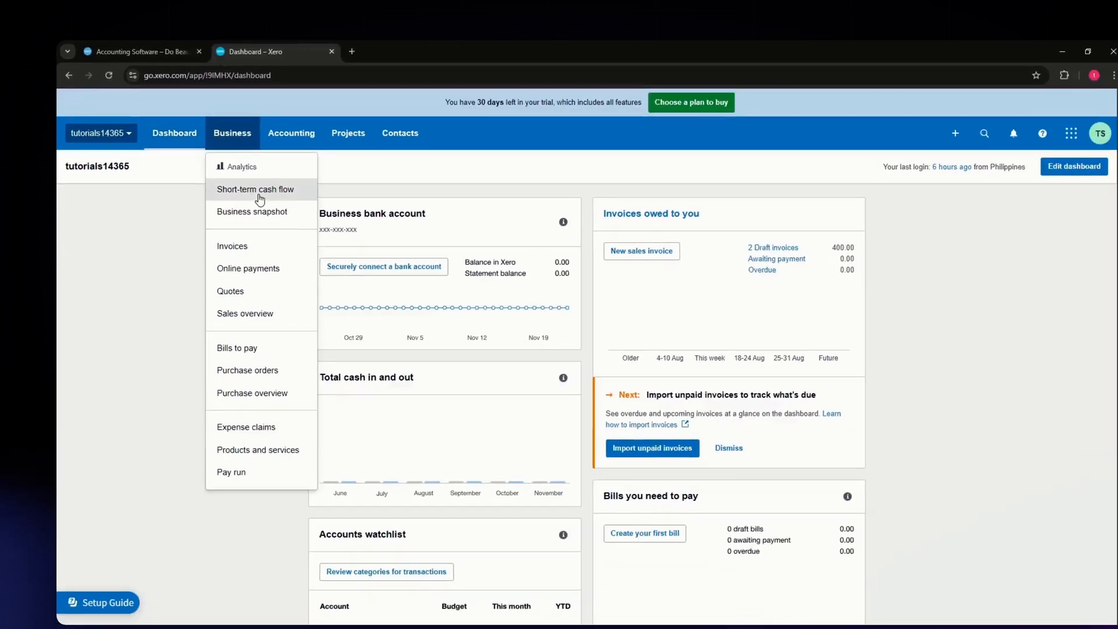
click(231, 236)
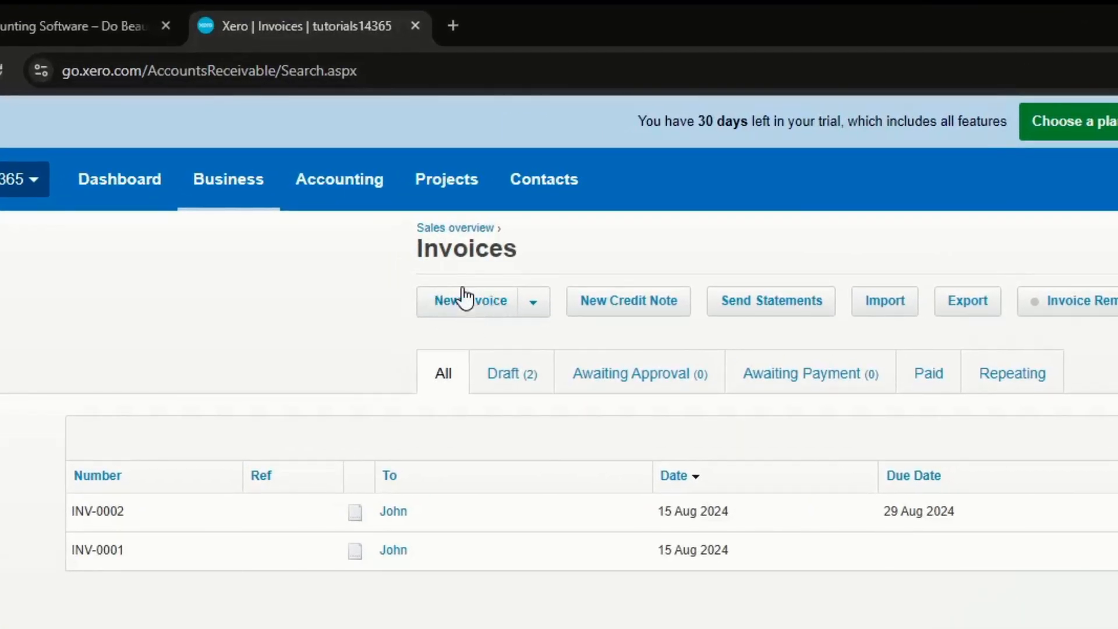
click(466, 302)
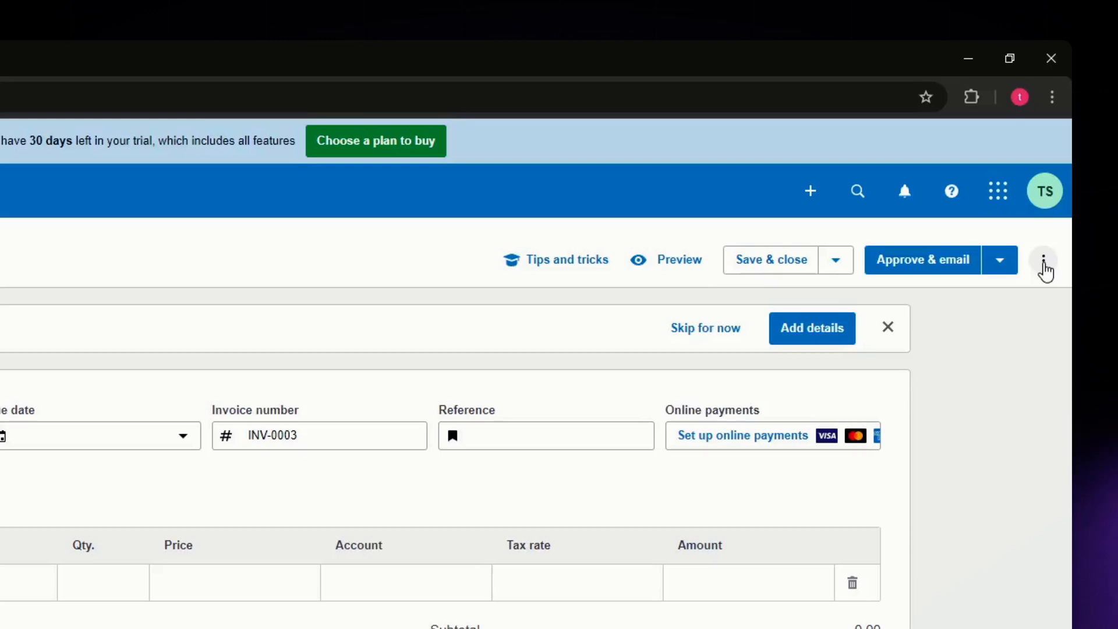
Step: Open the invoice settings from the new invoice's additional options and return to the draft invoice
click(1044, 271)
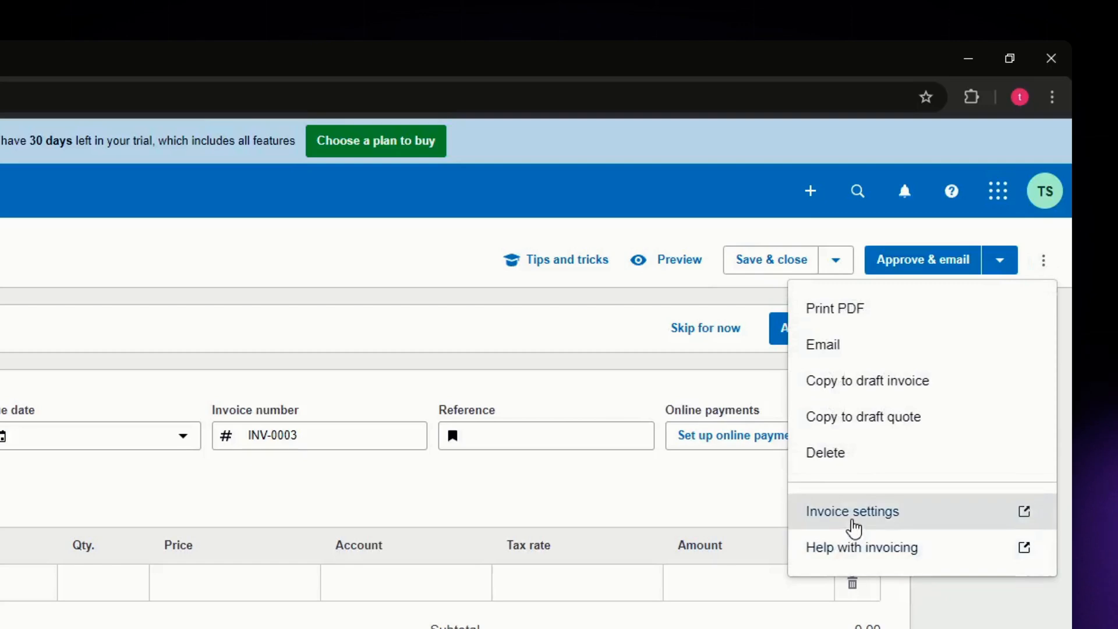
click(855, 521)
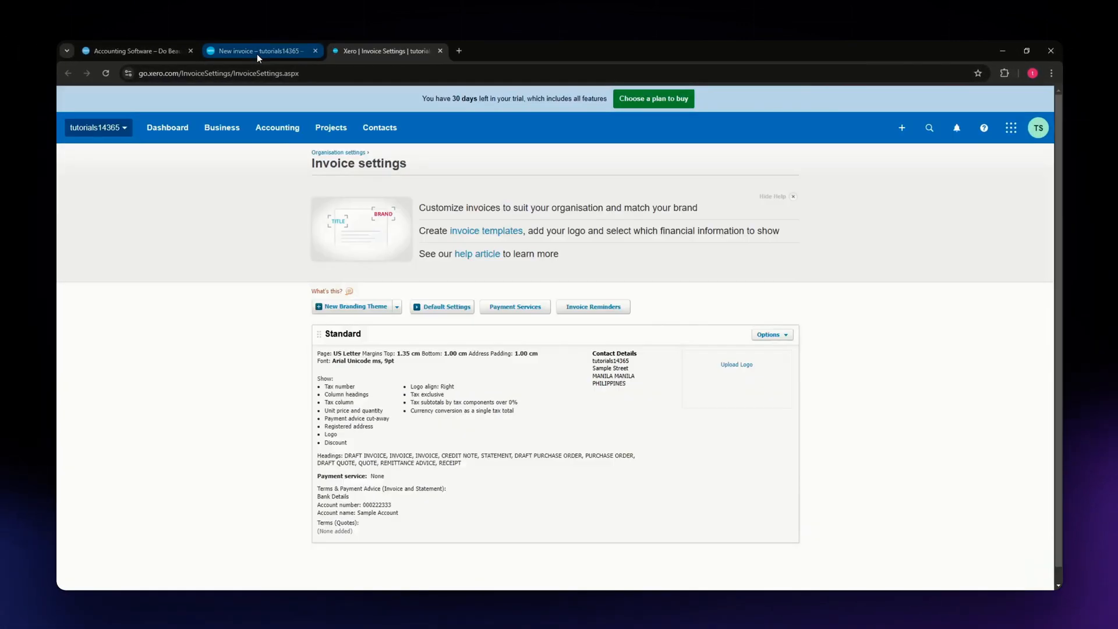
click(257, 53)
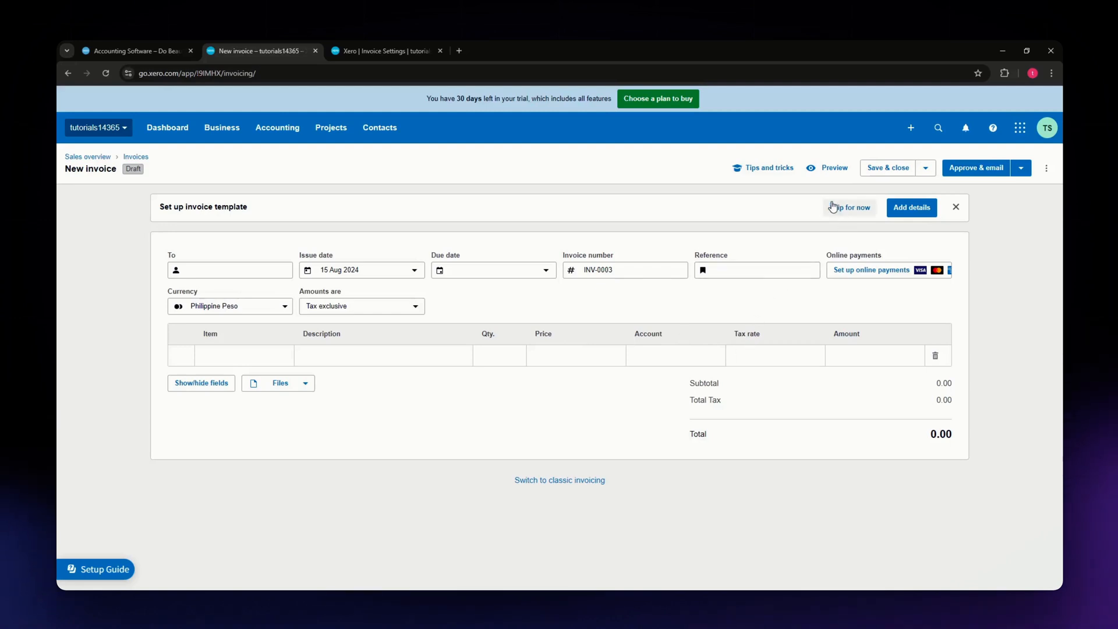
Step: Preview the still-empty new invoice and return to its form
click(830, 173)
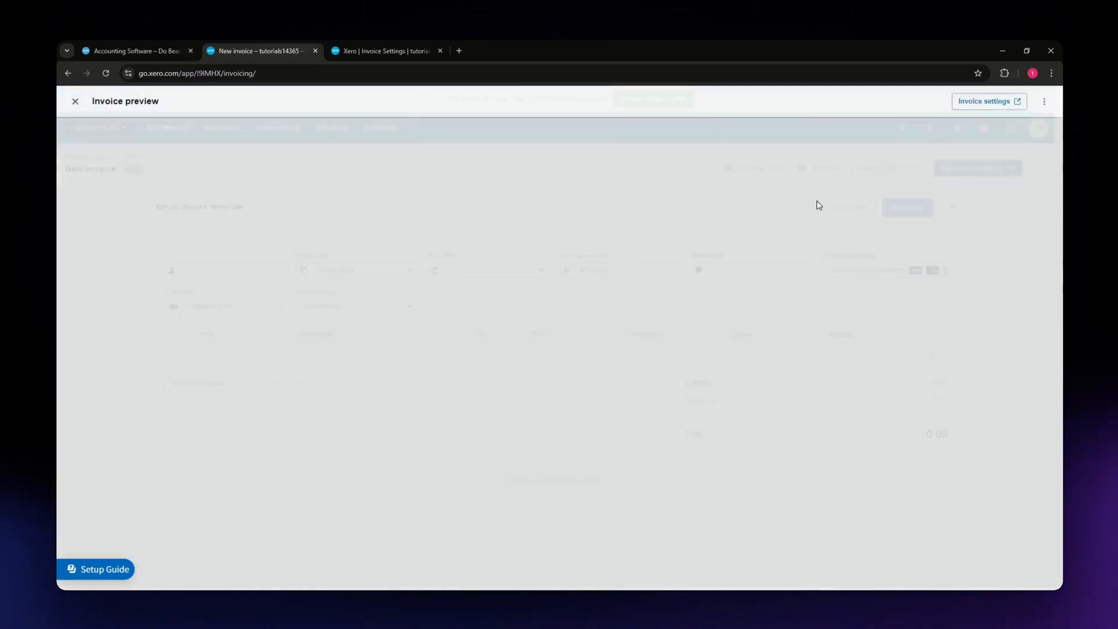
click(76, 106)
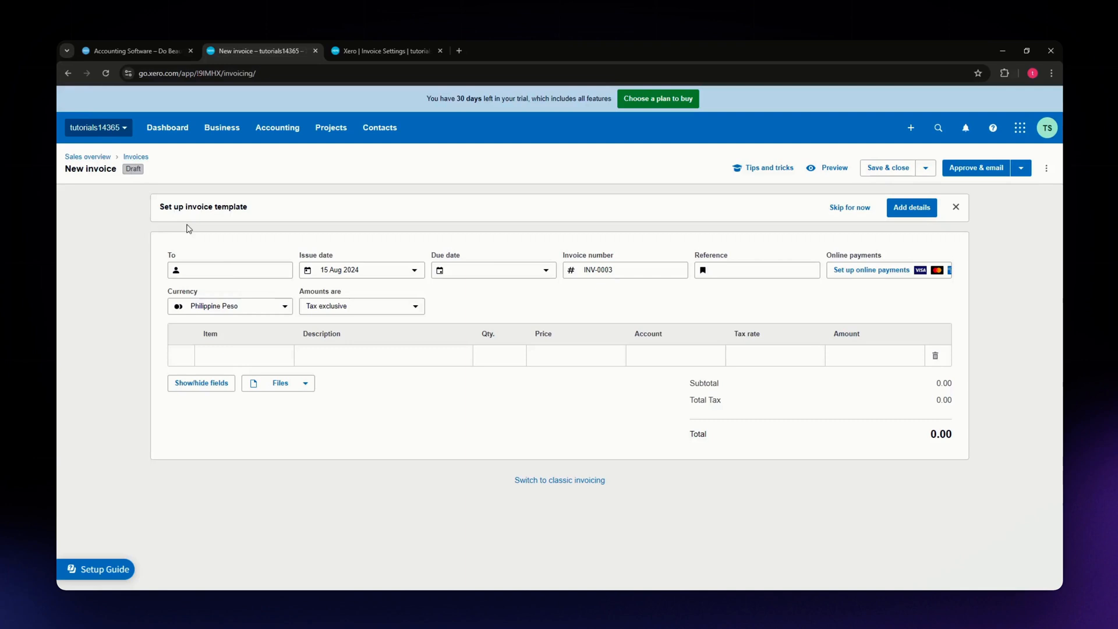
click(245, 271)
click(231, 241)
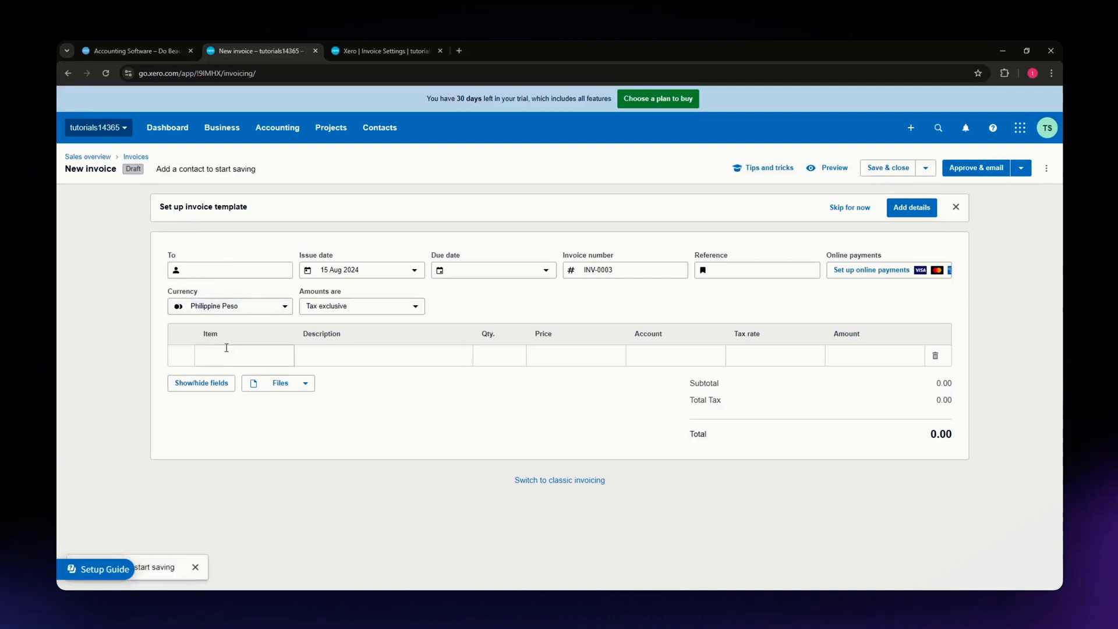
Step: Address the invoice to the existing contact by first name and set the due date to In 7 days (22 Aug 2024)
click(222, 277)
text(john)
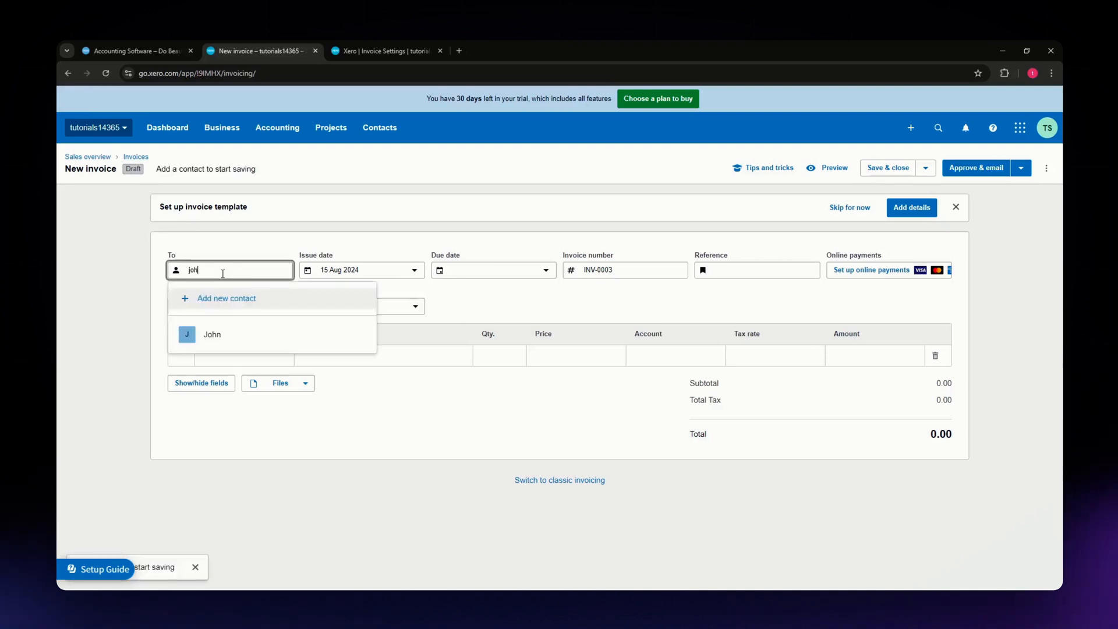
key(Return)
click(489, 270)
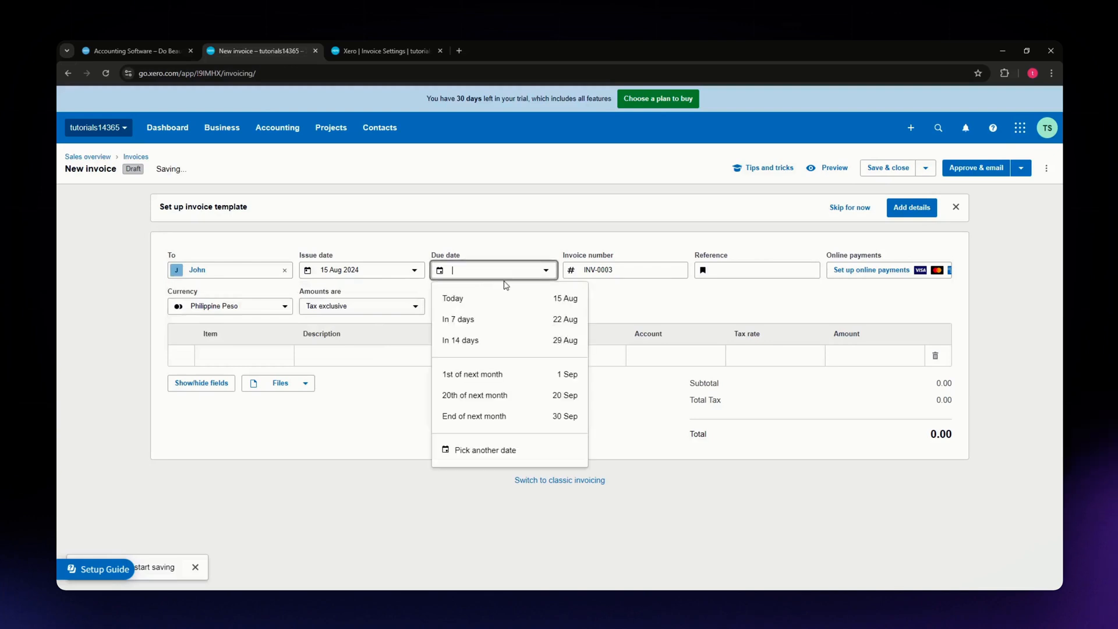
click(471, 320)
Step: Add the 001 Cleaning Service item to the first invoice line
click(244, 356)
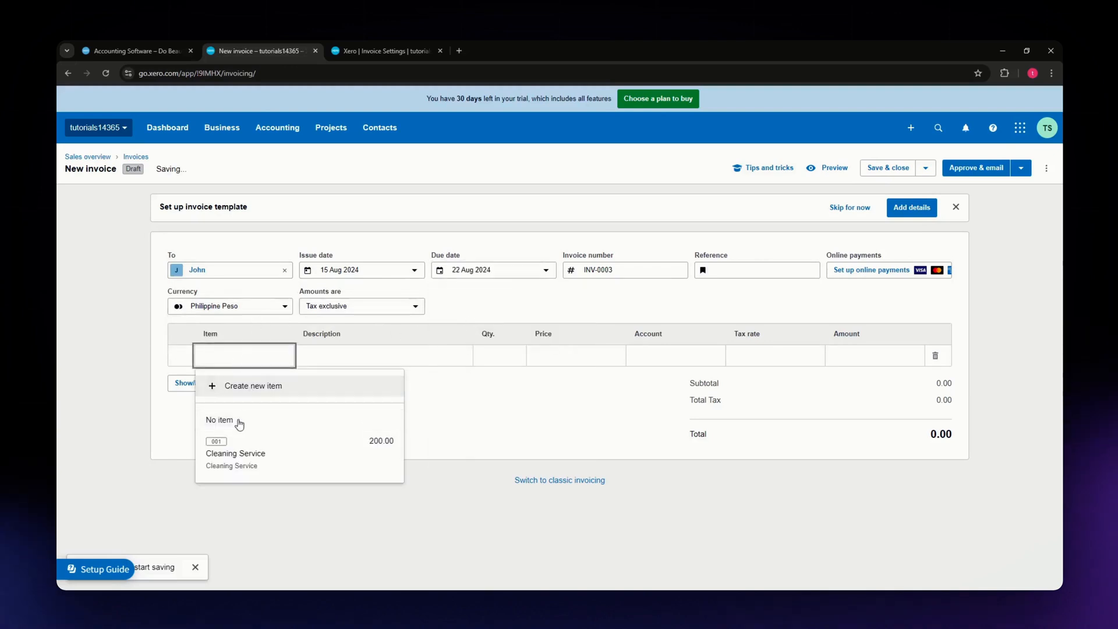
click(217, 444)
click(511, 455)
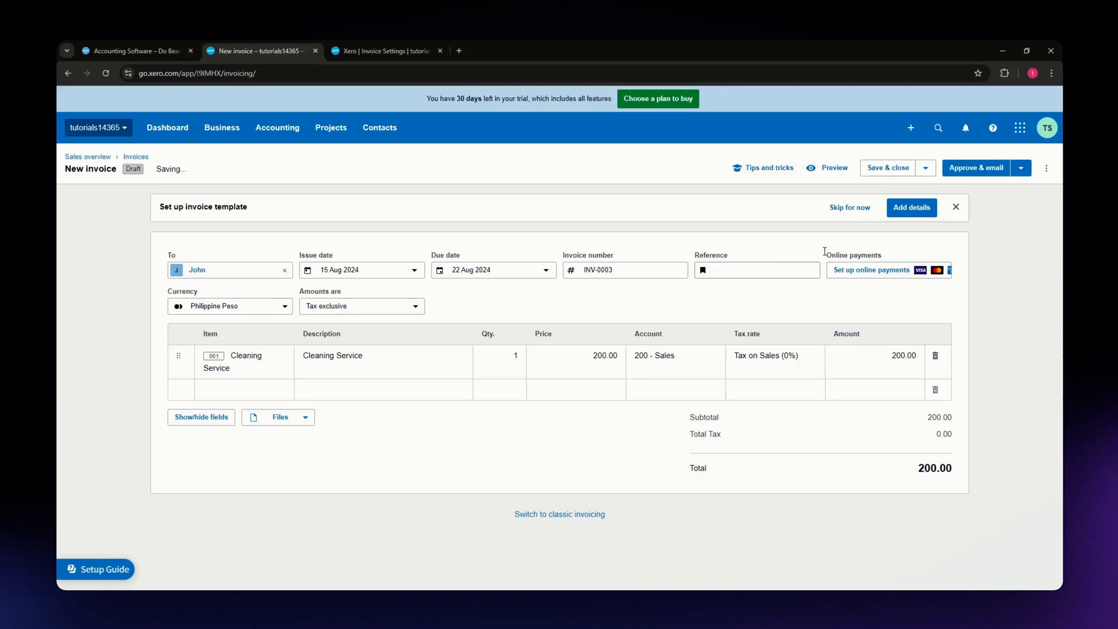
Step: Preview the draft invoice, examine the bank details printed below the due date, and close the preview
click(829, 169)
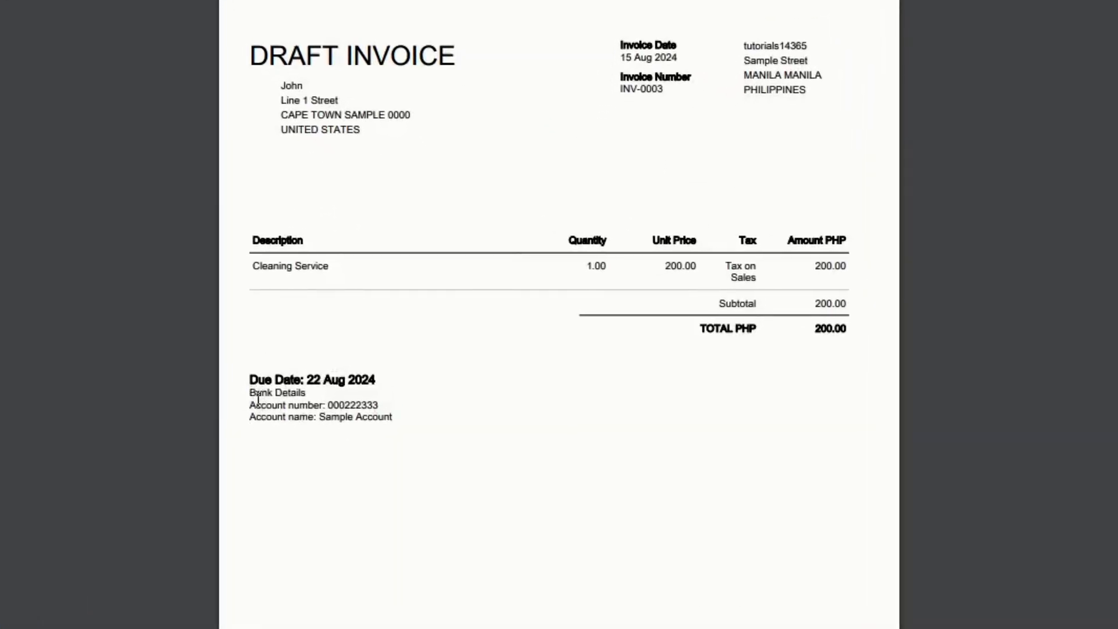
drag(250, 391, 415, 416)
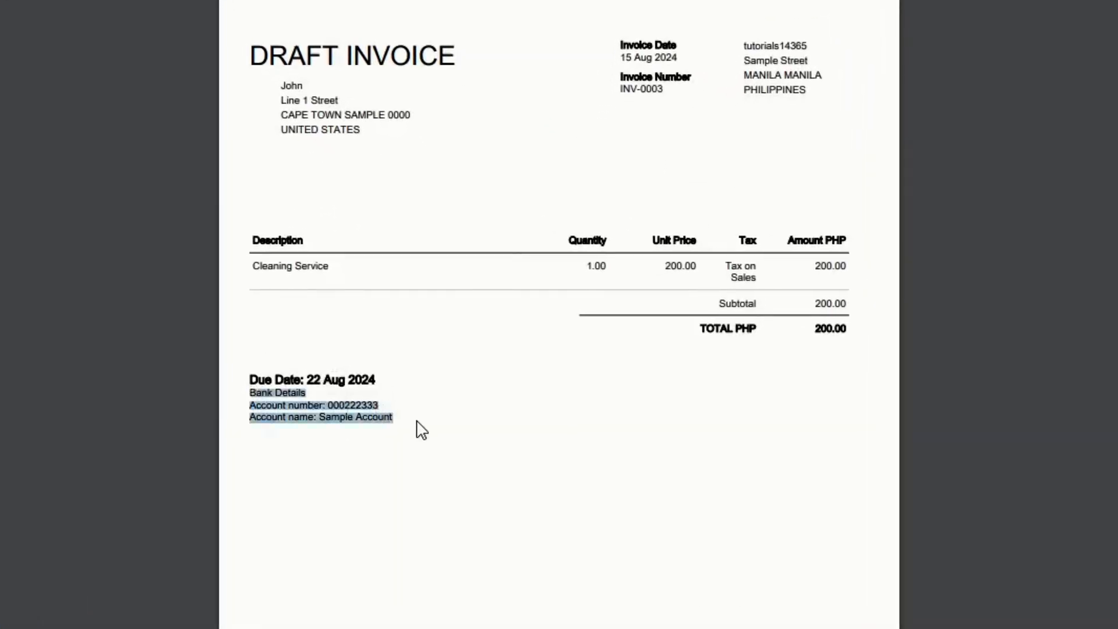
click(417, 430)
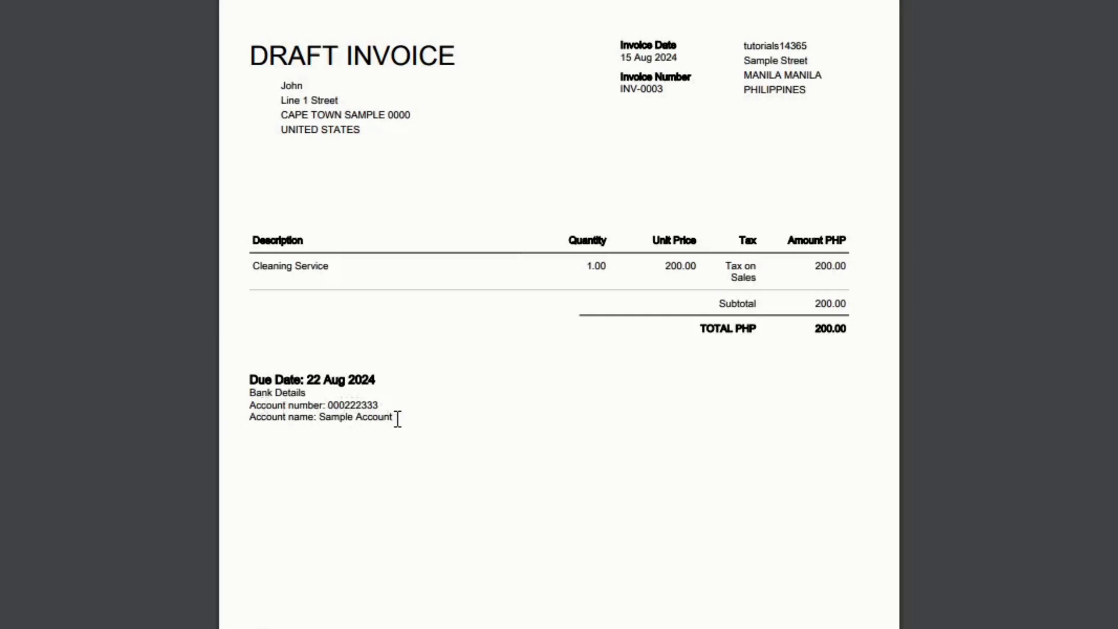
drag(397, 417, 254, 412)
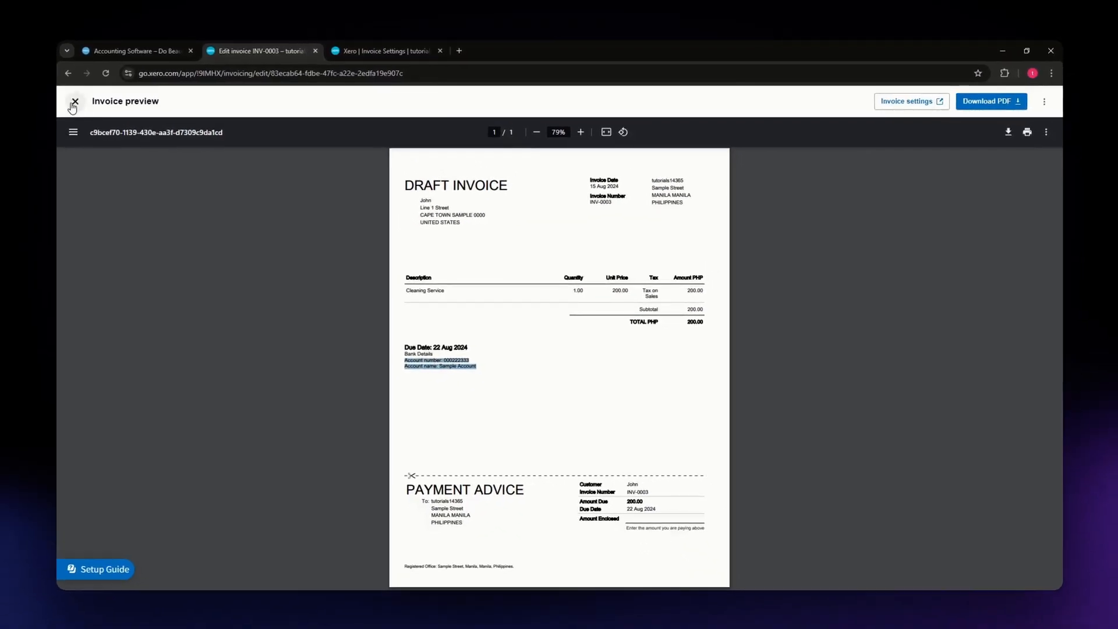
click(75, 102)
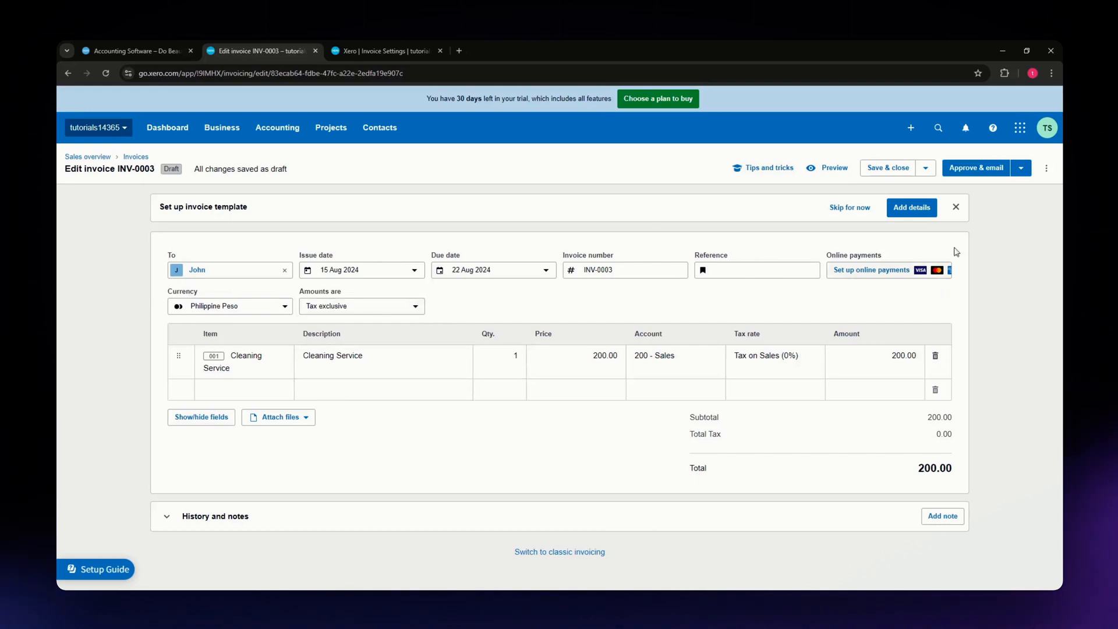
Step: Return to the invoice settings and open the Standard branding theme for editing
click(1046, 168)
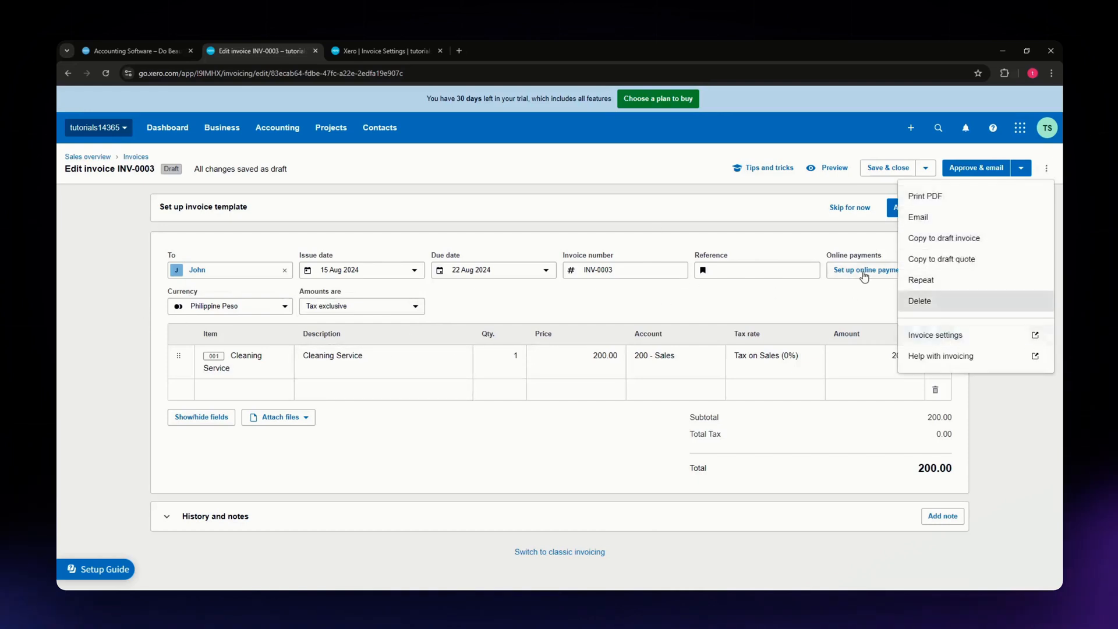
click(378, 51)
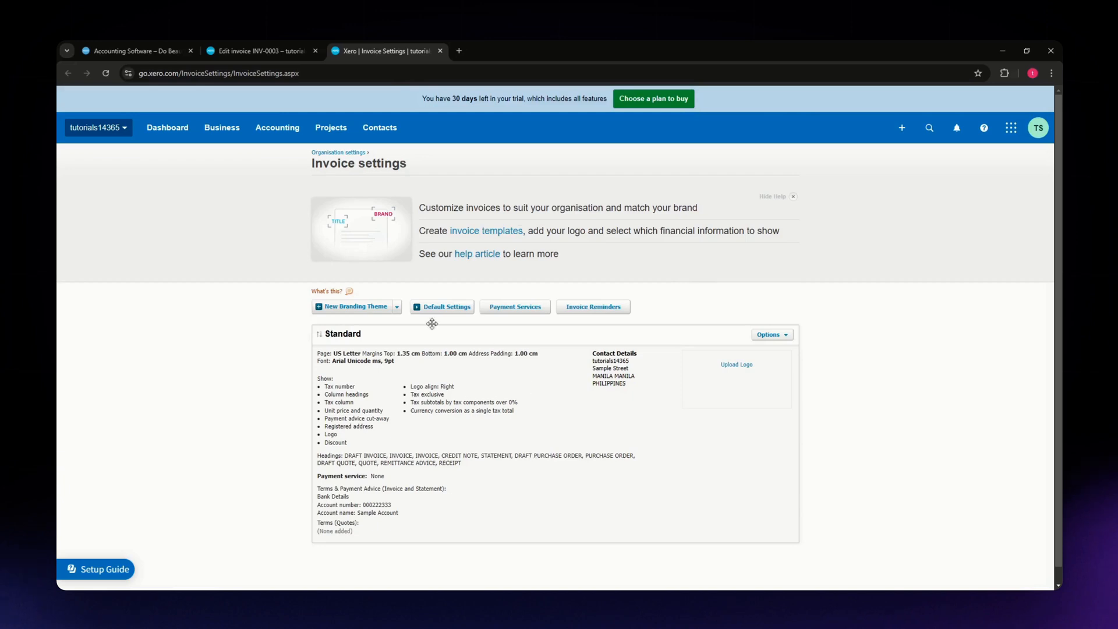
scroll(289, 498, down, 1)
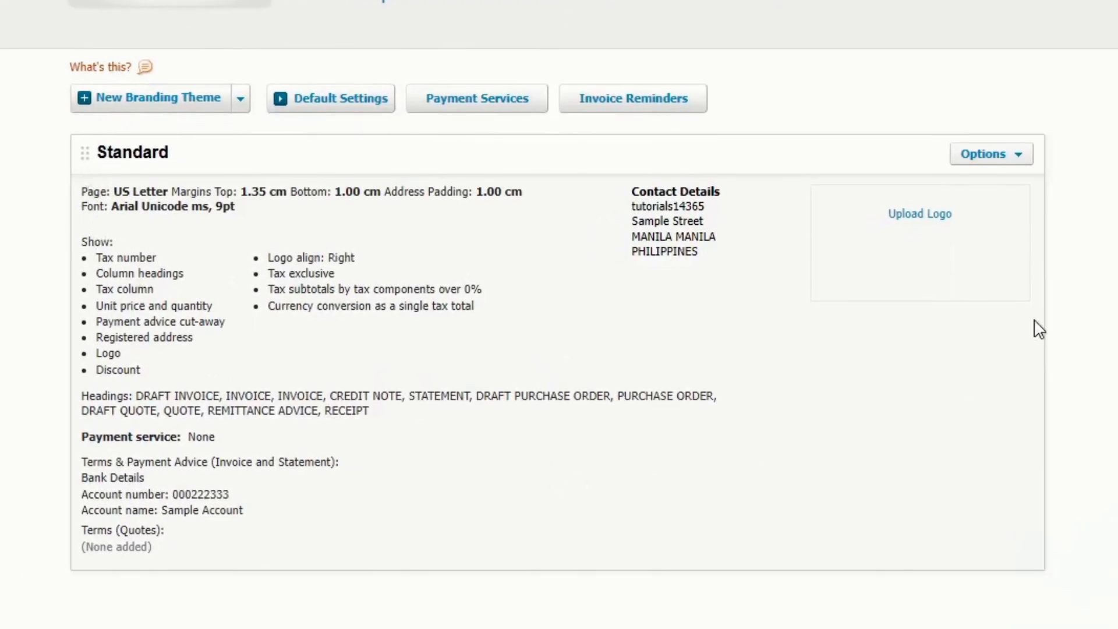
click(1016, 169)
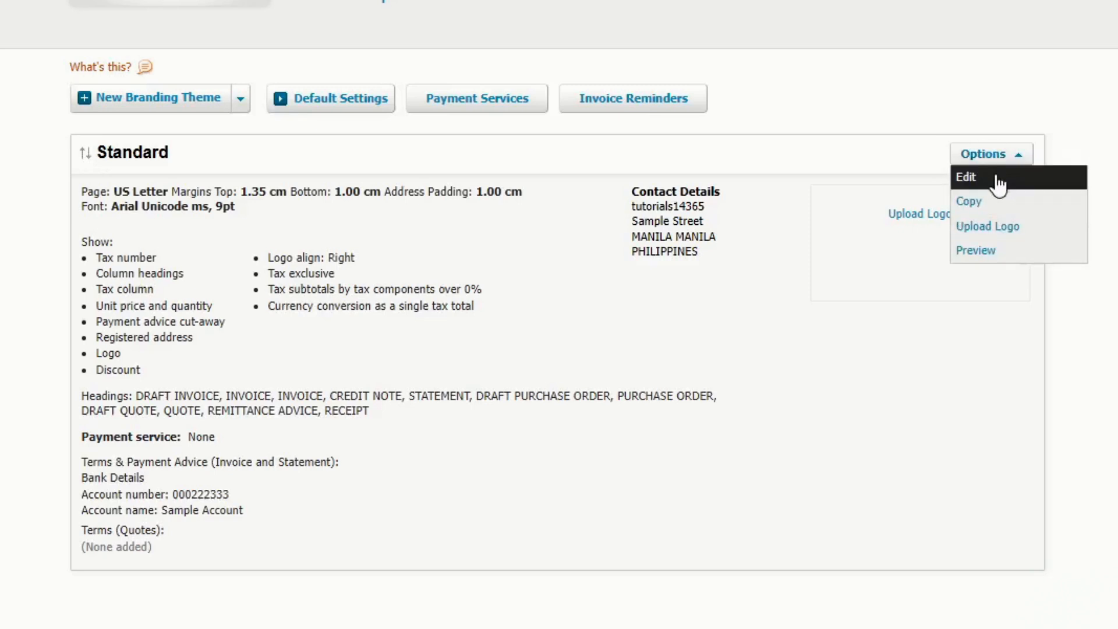
click(996, 181)
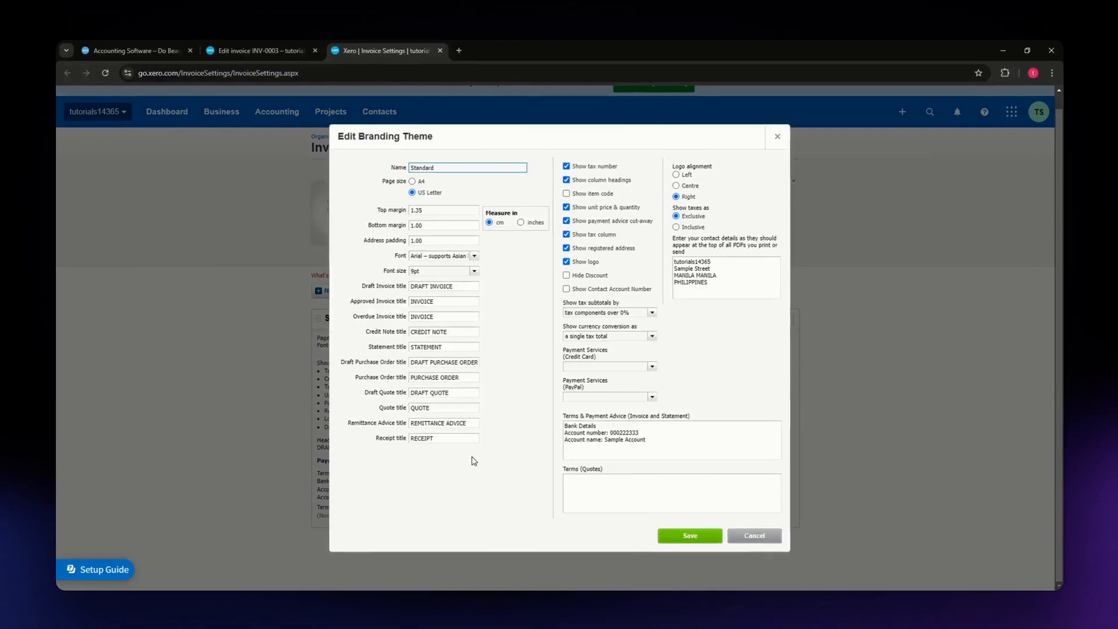
Step: Review the bank details in the theme's Terms & Payment Advice (Invoice and Statement) text and save the Standard theme
double_click(642, 439)
key(ctrl+a)
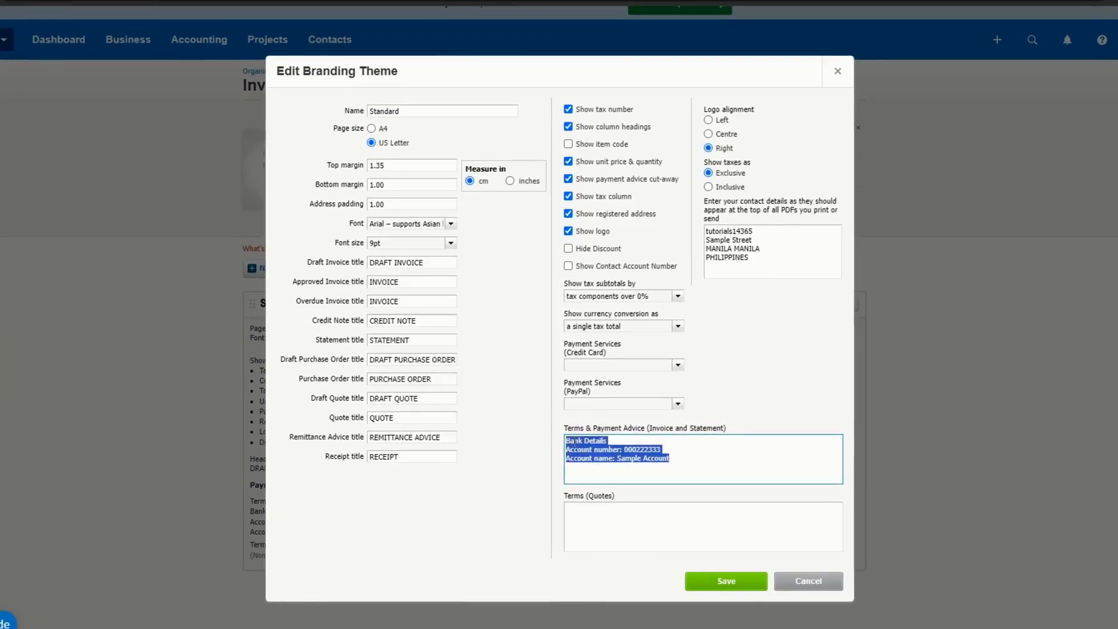
click(625, 440)
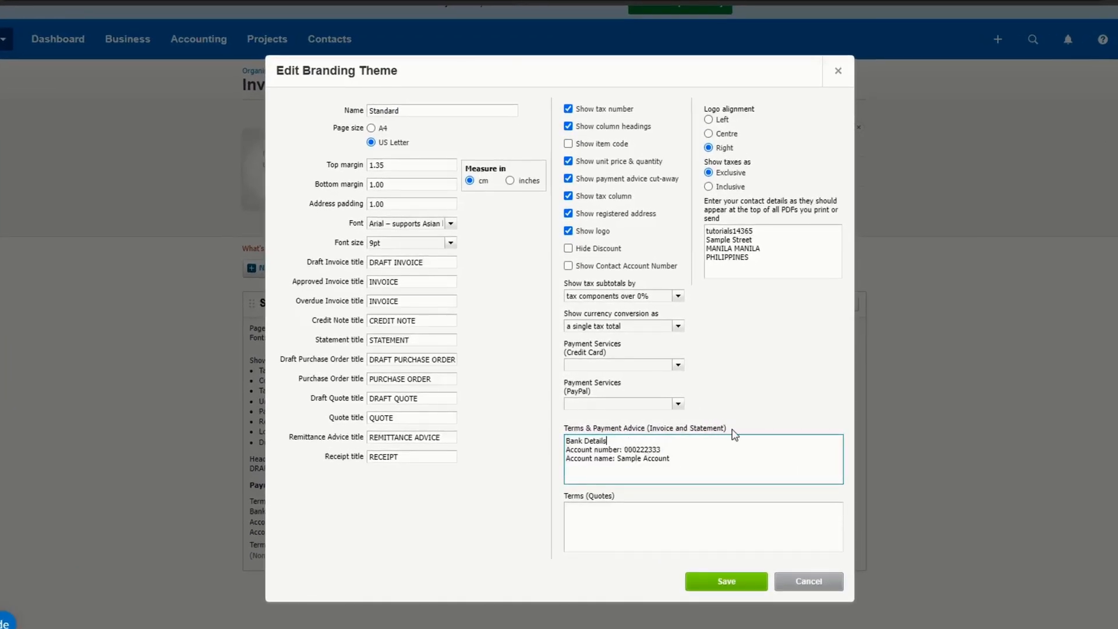
drag(734, 435, 575, 427)
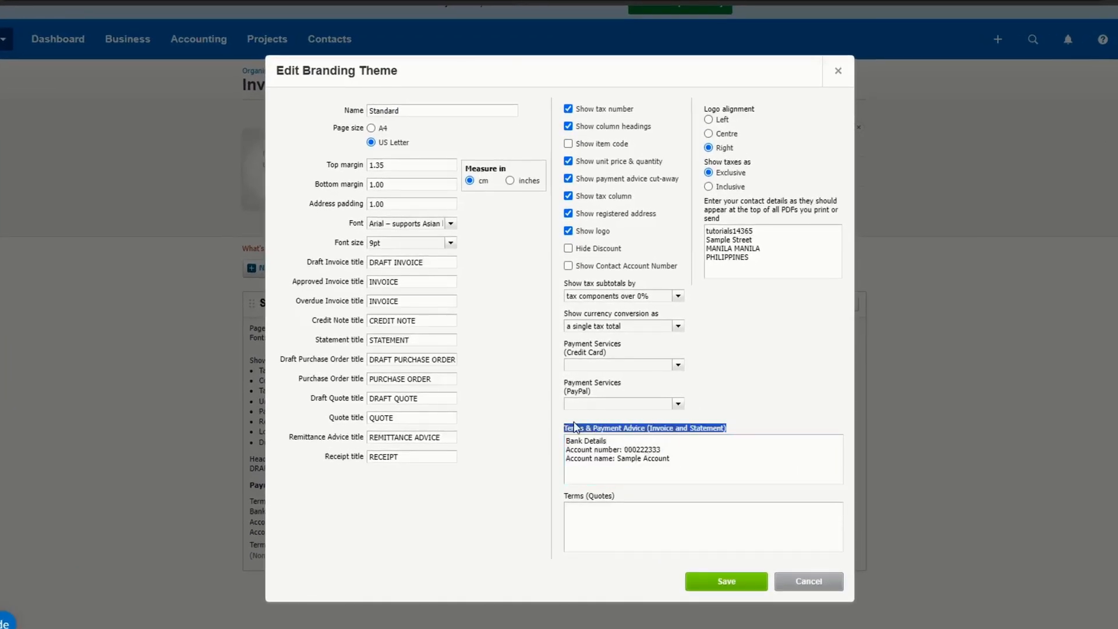
click(688, 473)
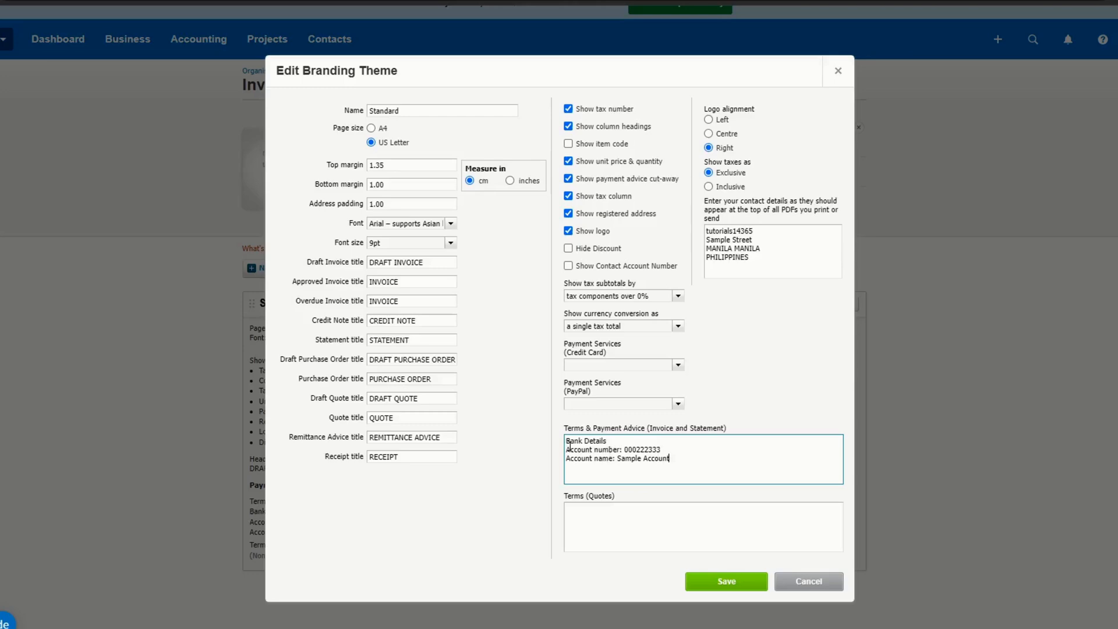
mouse_move(570, 447)
mouse_down()
mouse_move(693, 459)
mouse_move(578, 442)
mouse_up()
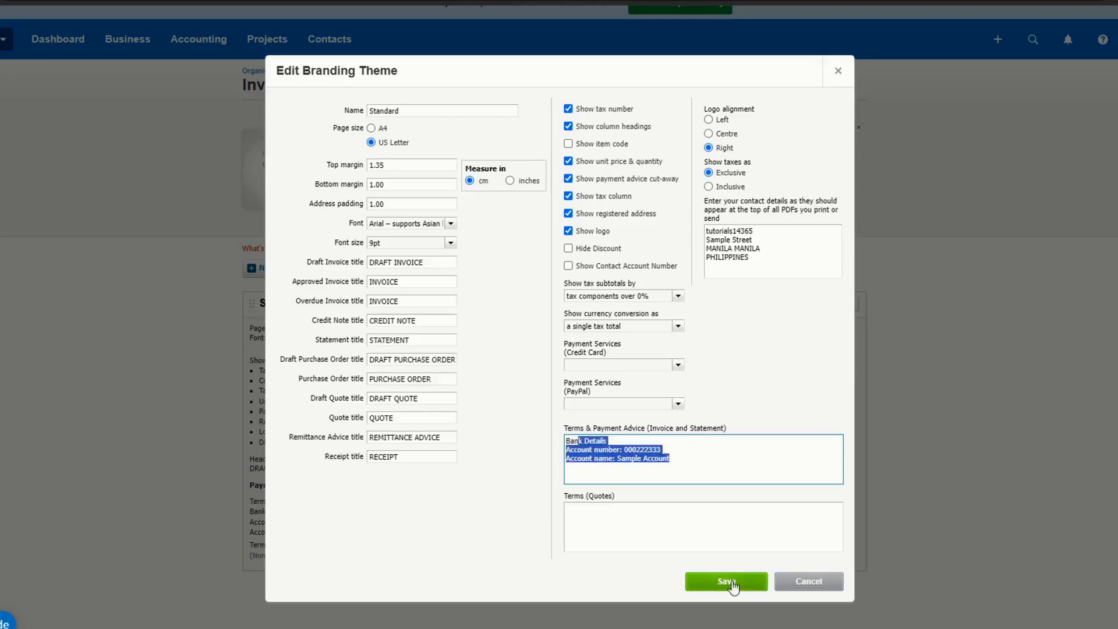
click(731, 581)
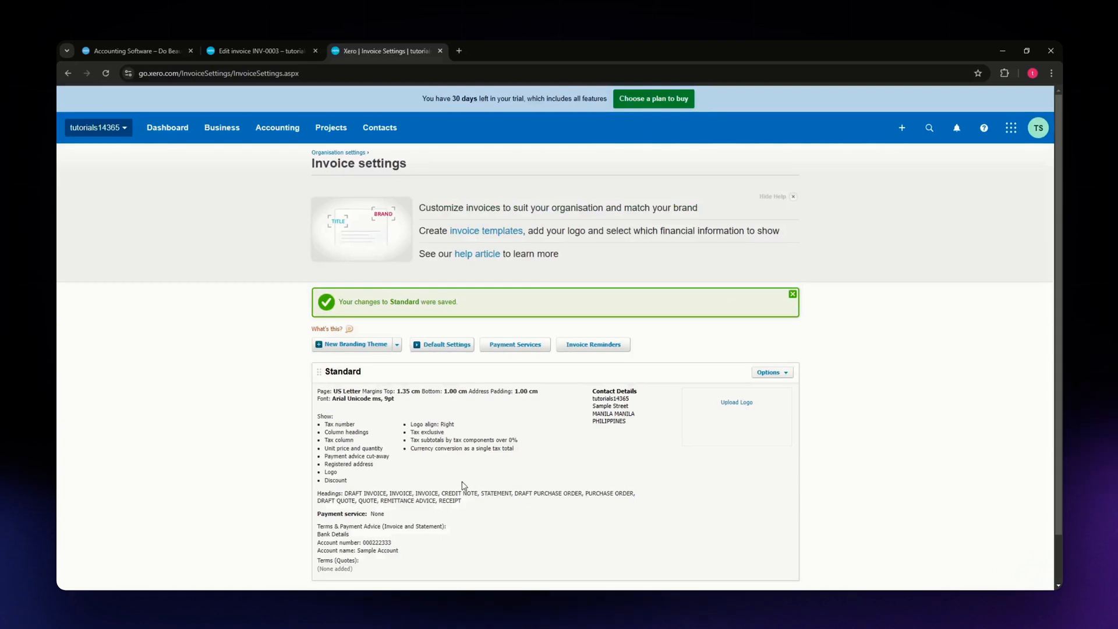
scroll(452, 541, down, 1)
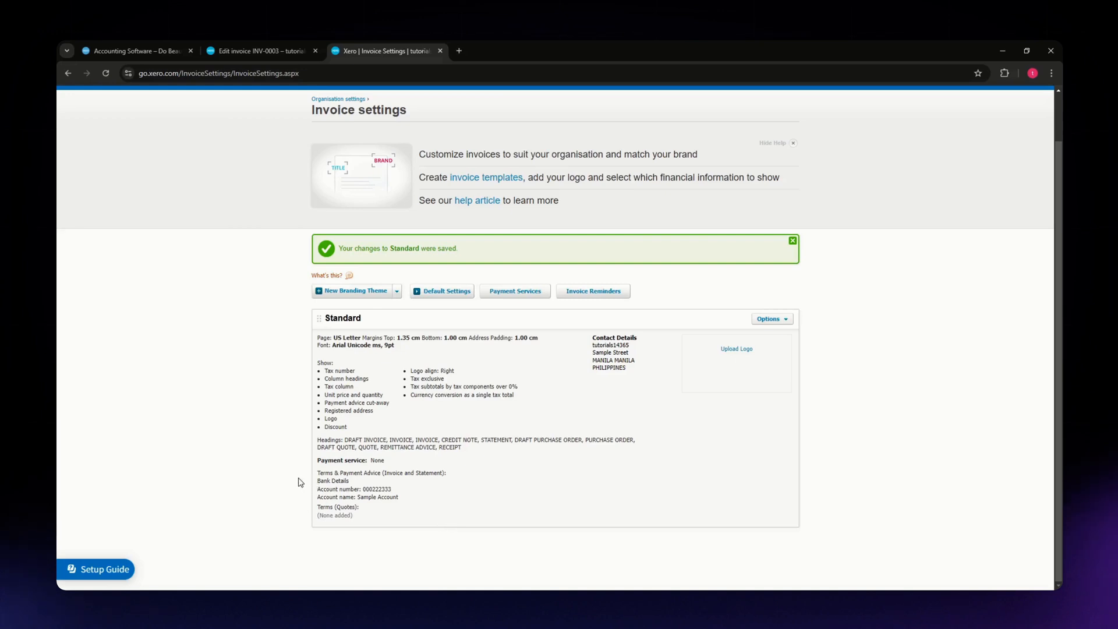
scroll(297, 471, up, 1)
scroll(301, 468, down, 1)
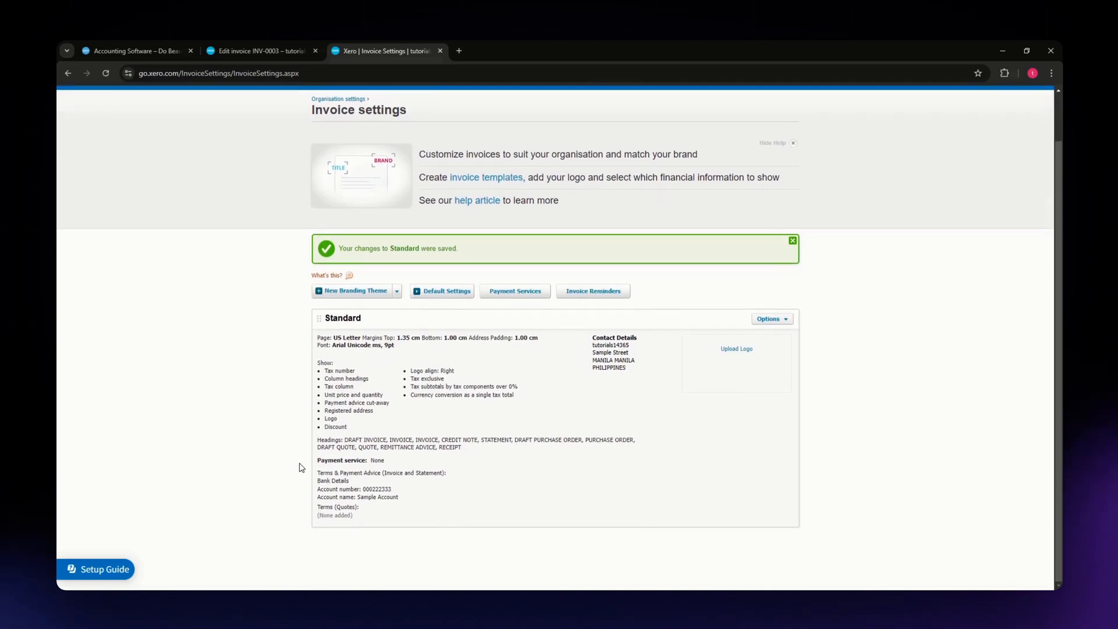